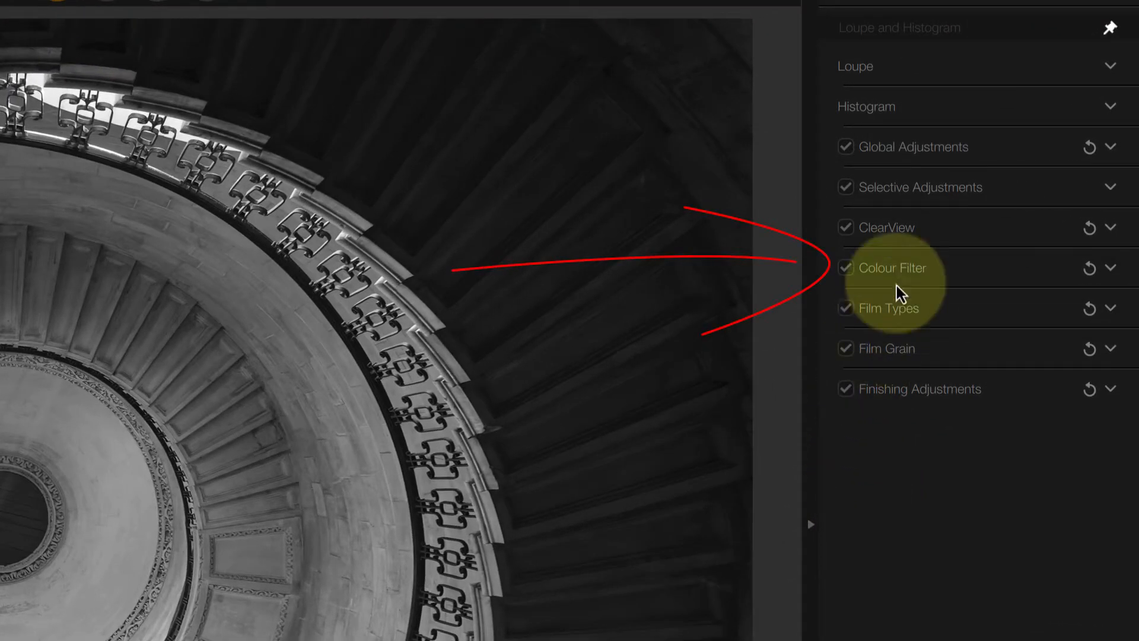
# - Expand Colour Filter, compare the orange and no-filter options, then apply the blue filter at 84% strength
pyautogui.click(948, 270)
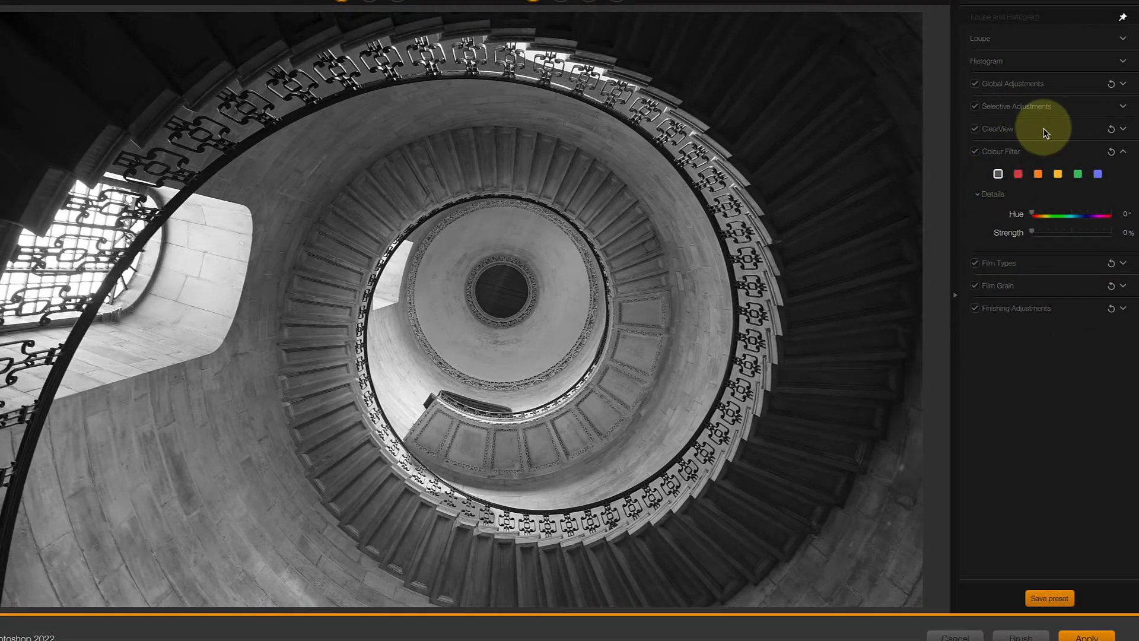
pyautogui.click(1039, 176)
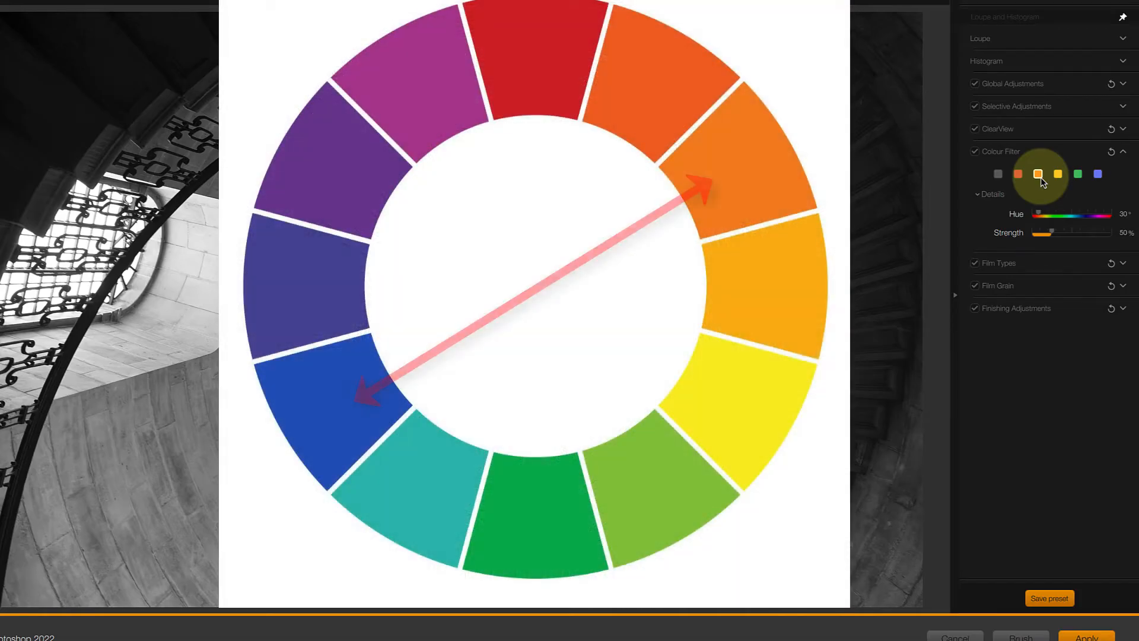
pyautogui.click(999, 174)
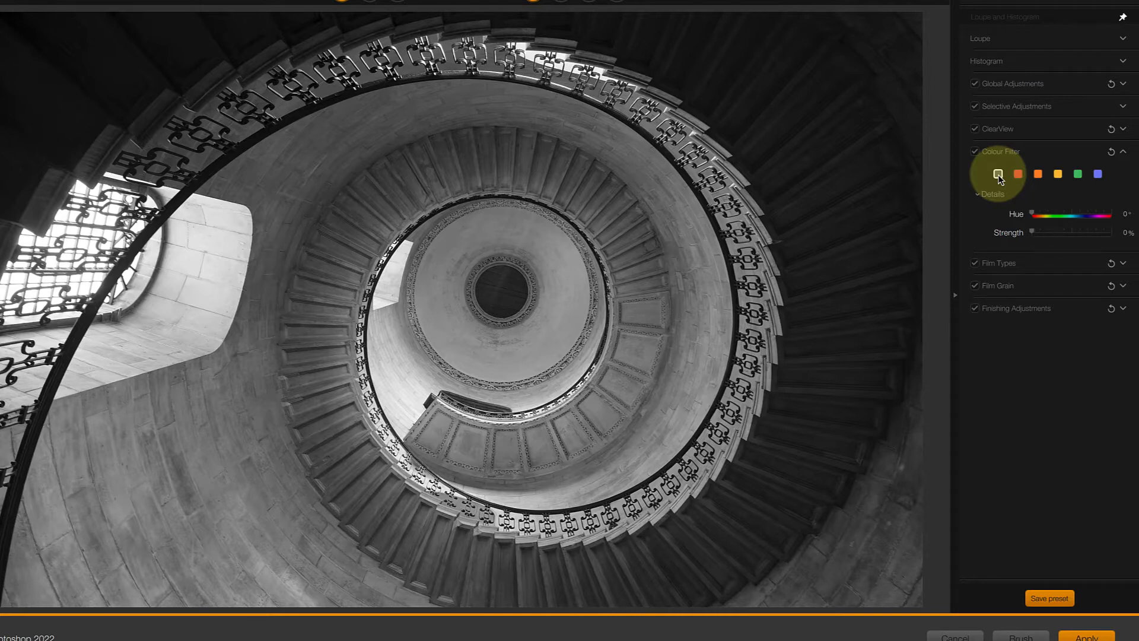
pyautogui.click(1039, 175)
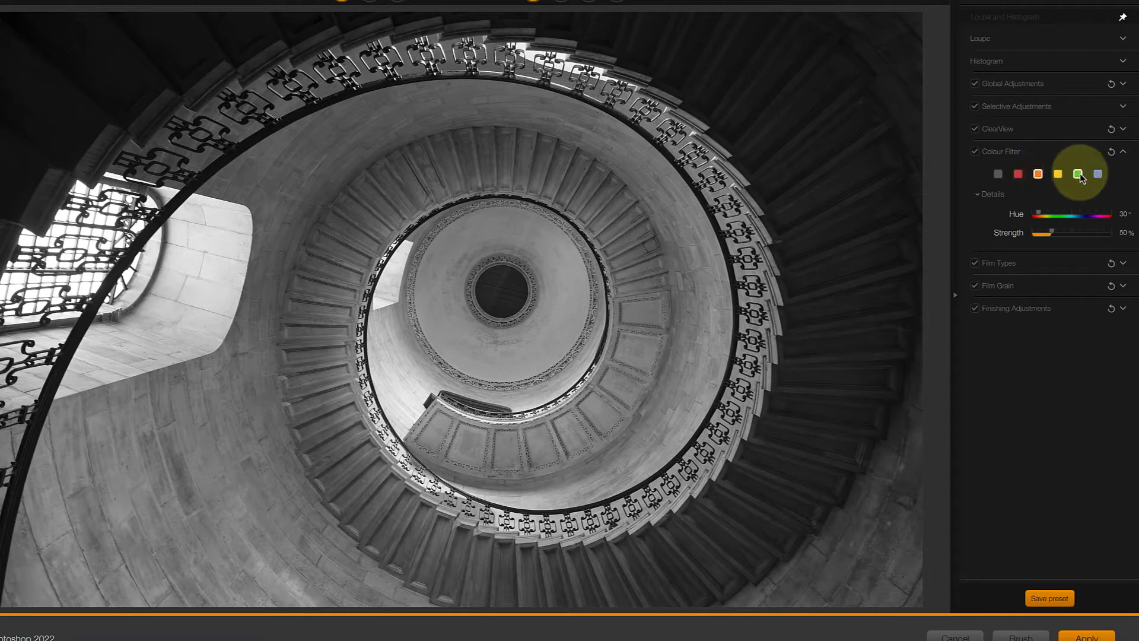
pyautogui.click(1099, 174)
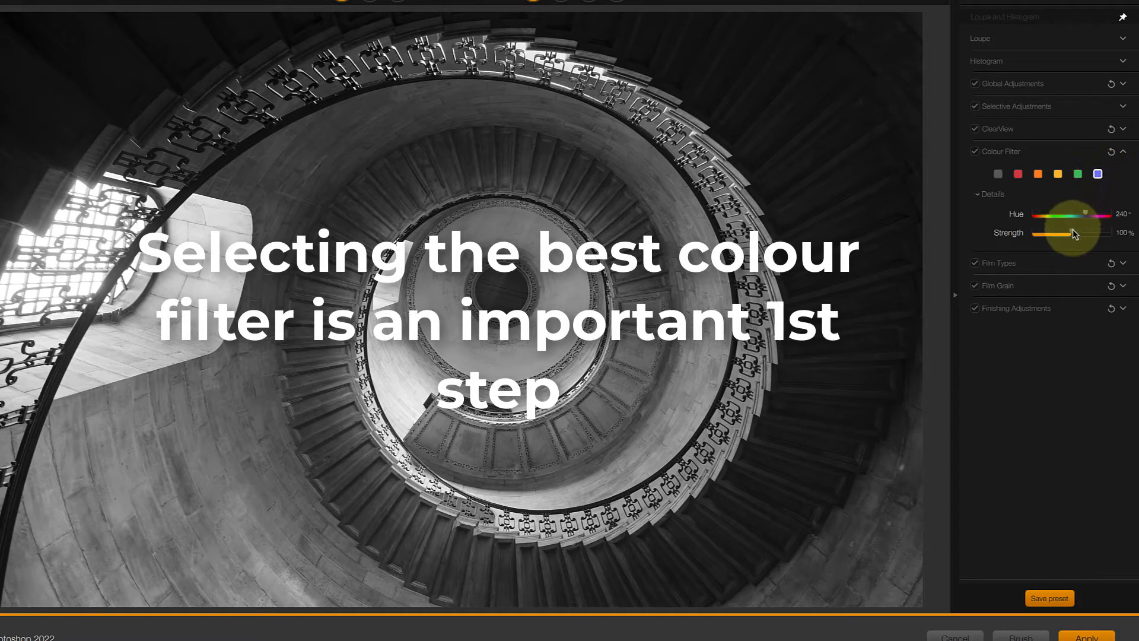
pyautogui.moveTo(1071, 232)
pyautogui.mouseDown()
pyautogui.moveTo(1048, 234)
pyautogui.moveTo(1084, 231)
pyautogui.moveTo(1065, 232)
pyautogui.mouseUp()
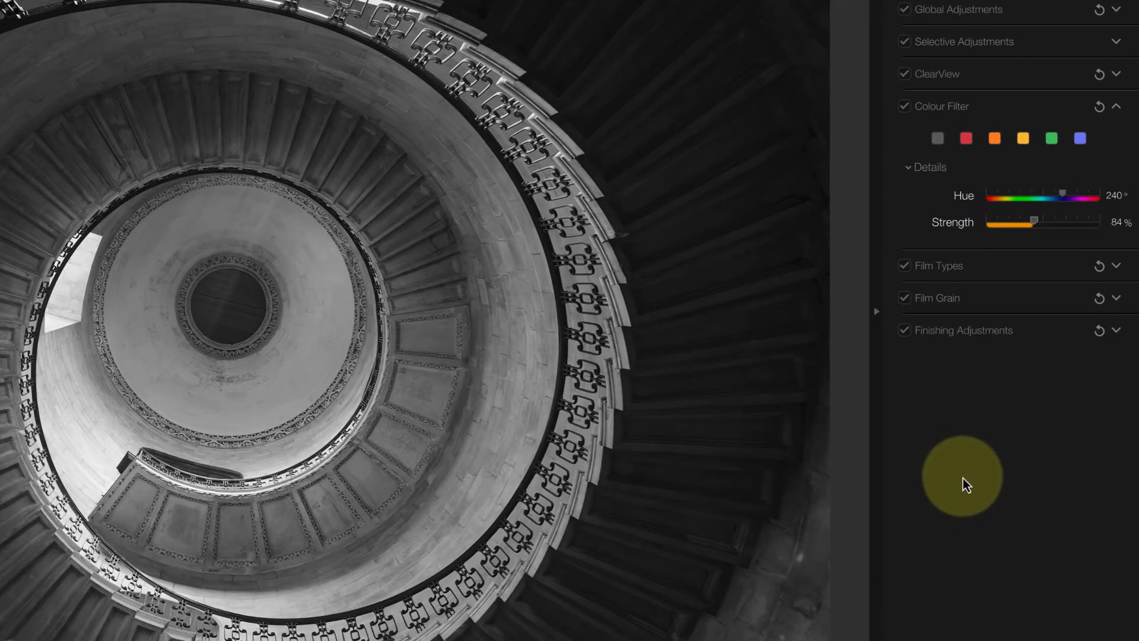
# - Expand Film Types and browse the film type list, keeping Neutral selected
pyautogui.click(995, 272)
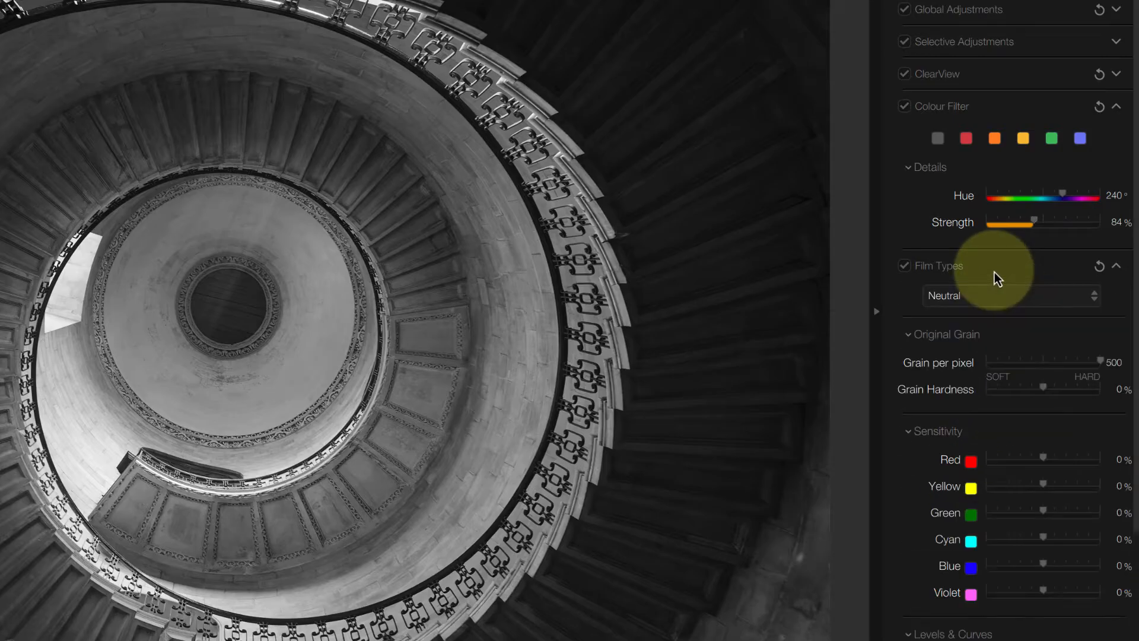
pyautogui.scroll(-2, 994, 272)
pyautogui.scroll(-3, 994, 272)
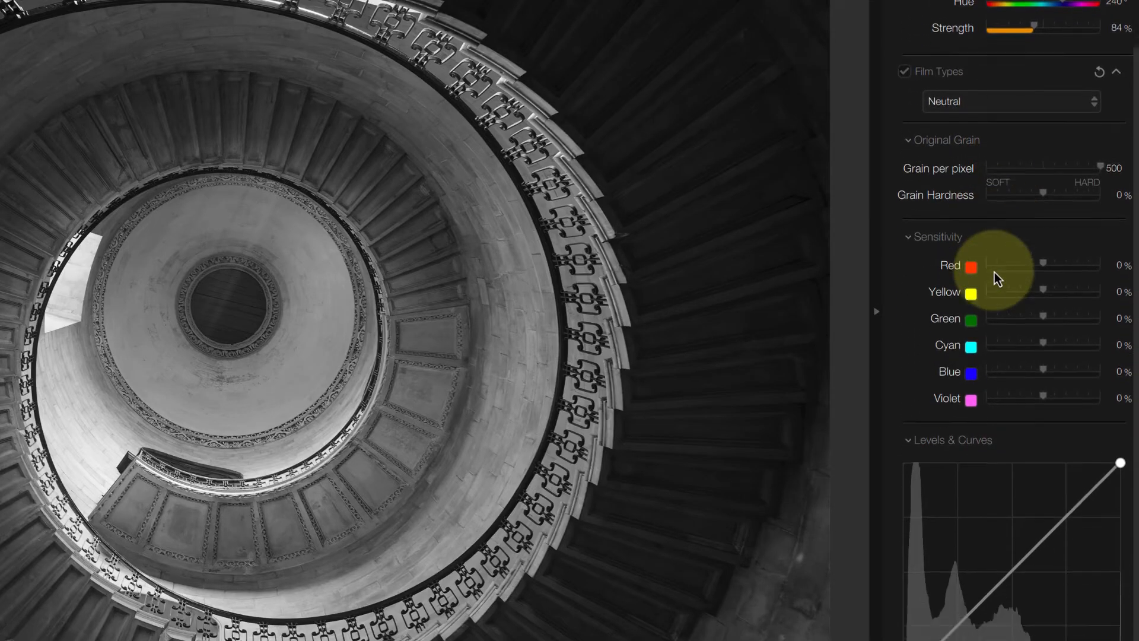
pyautogui.click(1095, 107)
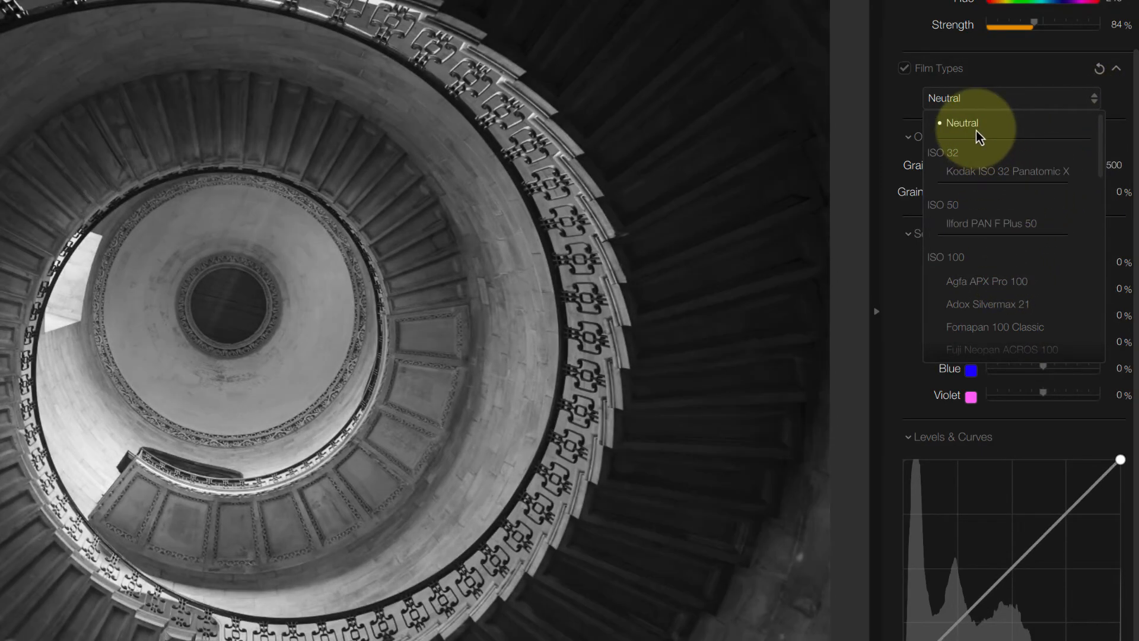
pyautogui.click(977, 130)
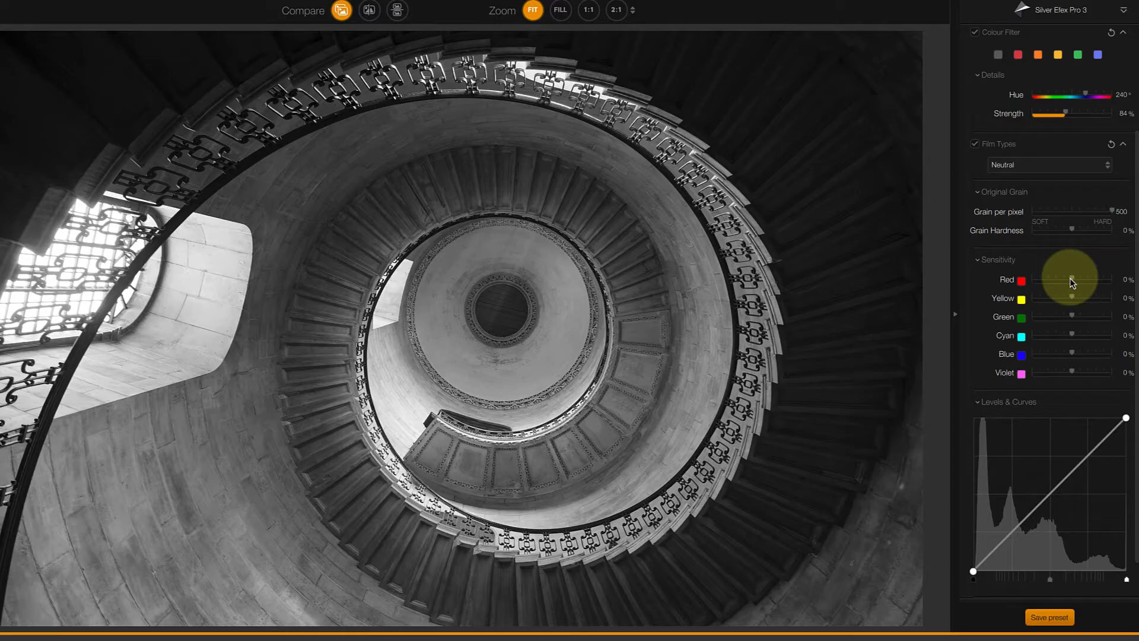
# - Try the Red film sensitivity at -94% and 100%, then raise and reset the Yellow sensitivity
pyautogui.moveTo(1072, 282); pyautogui.dragTo(1033, 285)
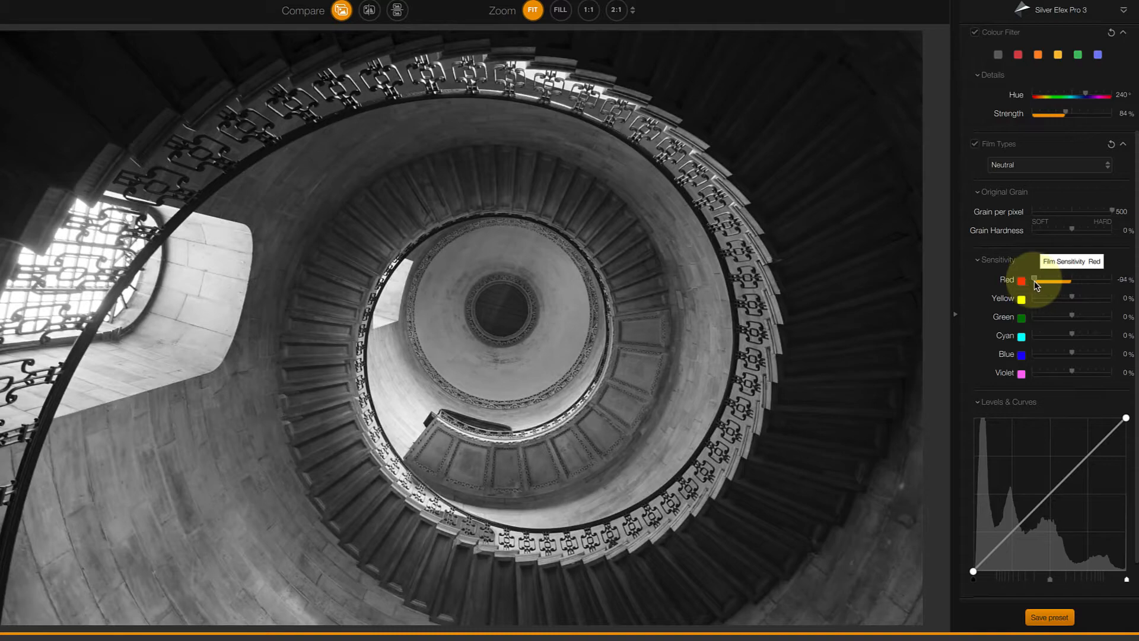
pyautogui.moveTo(1034, 283); pyautogui.dragTo(1114, 285)
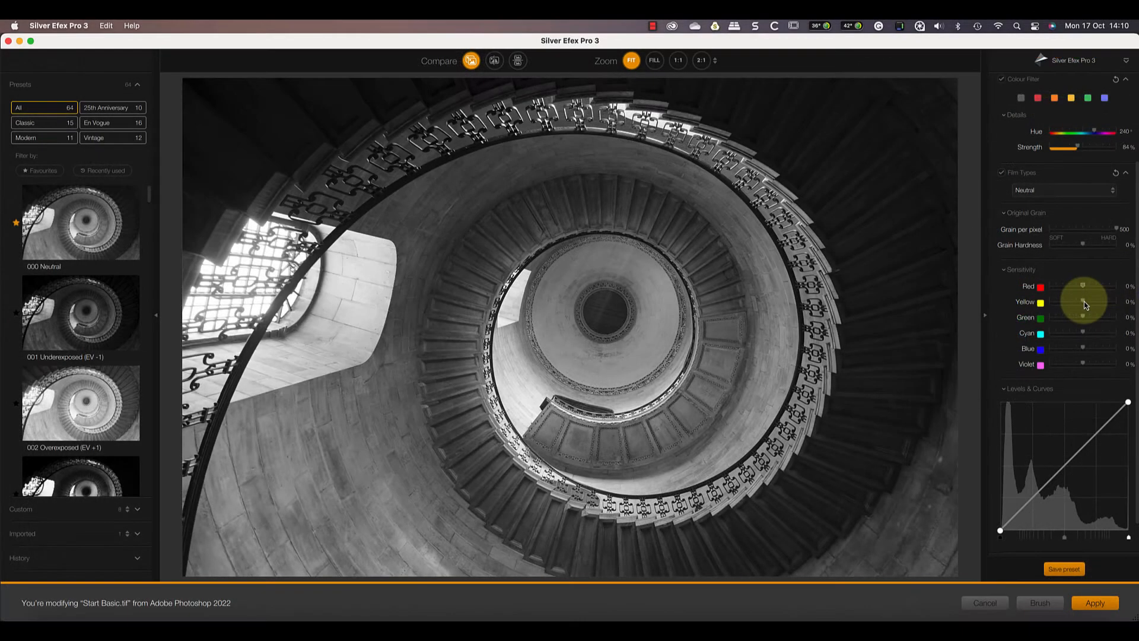
pyautogui.moveTo(1084, 302); pyautogui.dragTo(1129, 303)
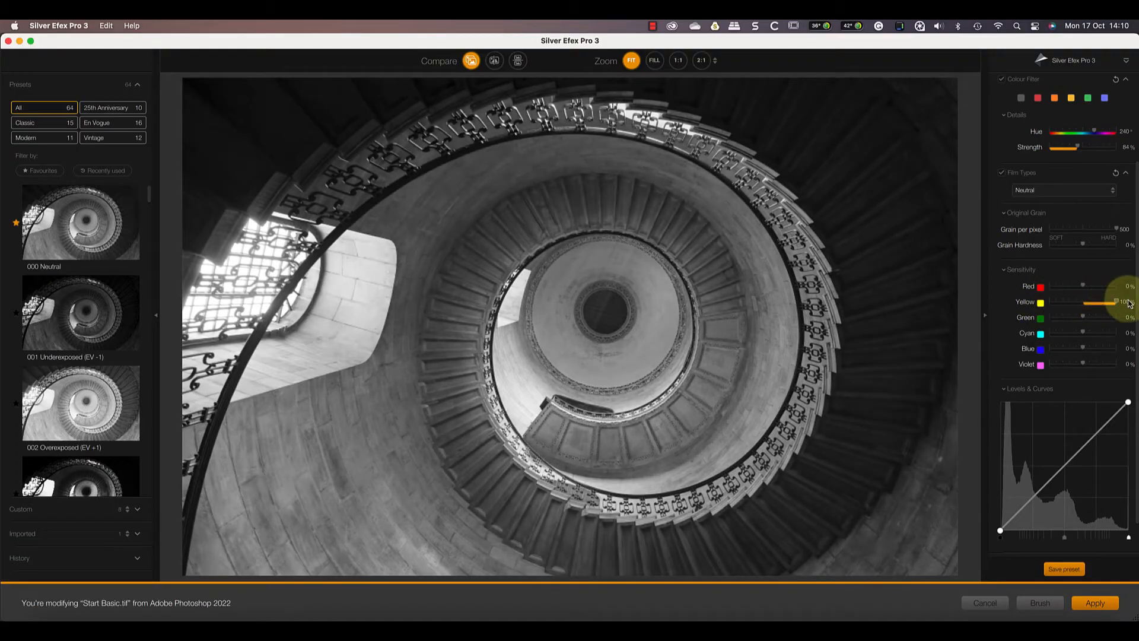
pyautogui.doubleClick(1119, 304)
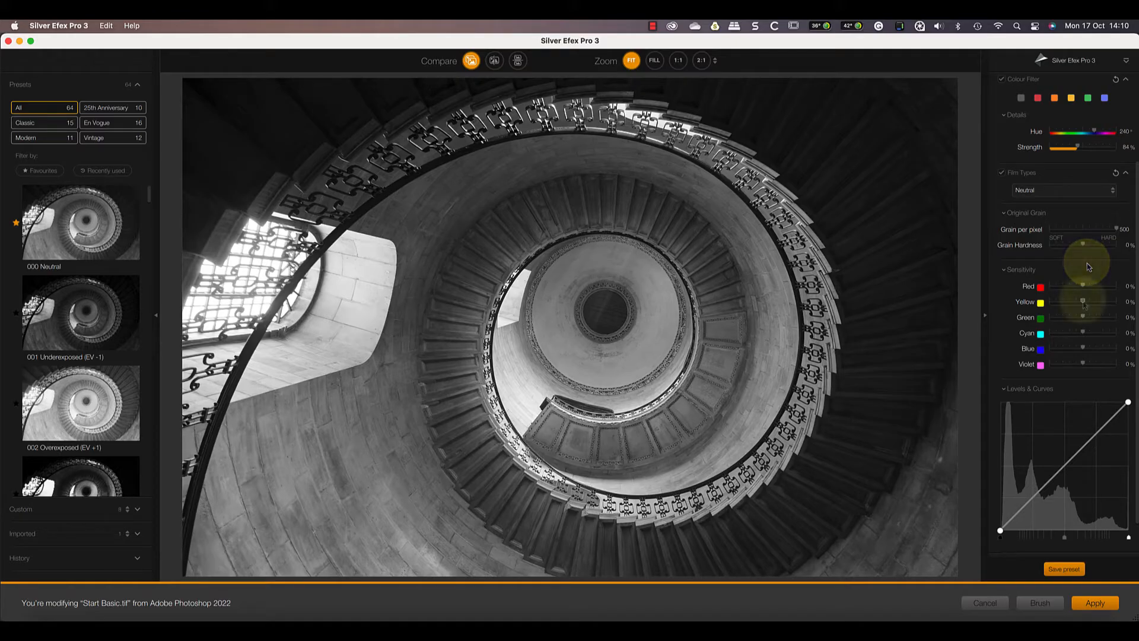
# - Lower the Yellow film sensitivity and raise the Blue film sensitivity slightly
pyautogui.moveTo(1083, 301); pyautogui.dragTo(1060, 305)
pyautogui.moveTo(1086, 350); pyautogui.dragTo(1096, 353)
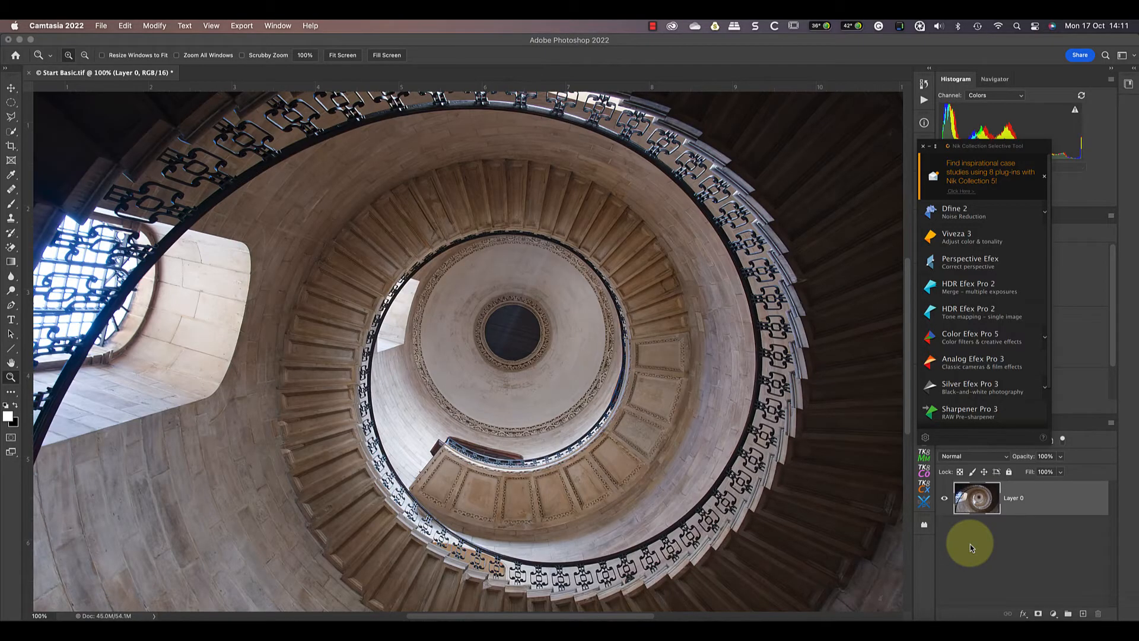
# - Open Color Efex Pro 5, add the Detail Extractor filter and set its opacity to 90%
pyautogui.click(967, 342)
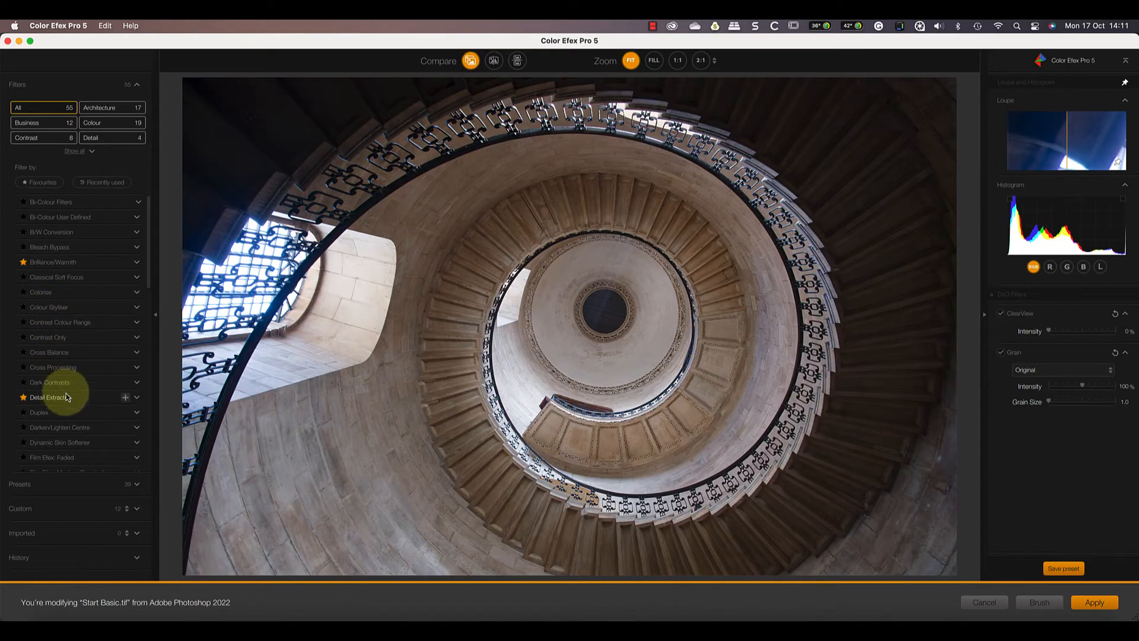
pyautogui.click(125, 397)
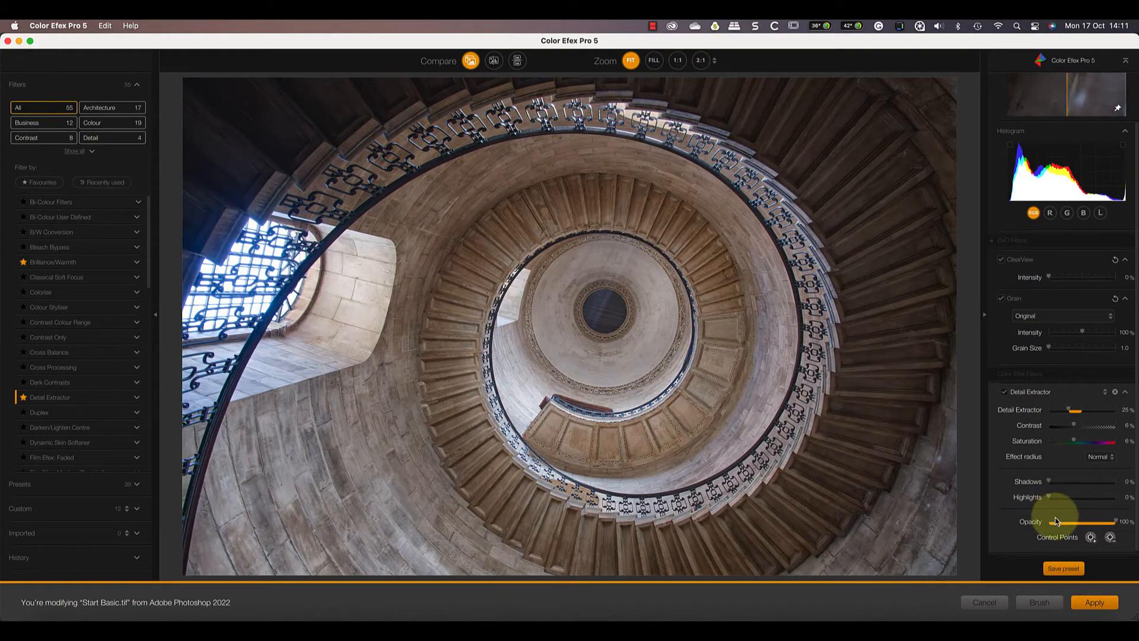
pyautogui.moveTo(1118, 525); pyautogui.dragTo(1083, 529)
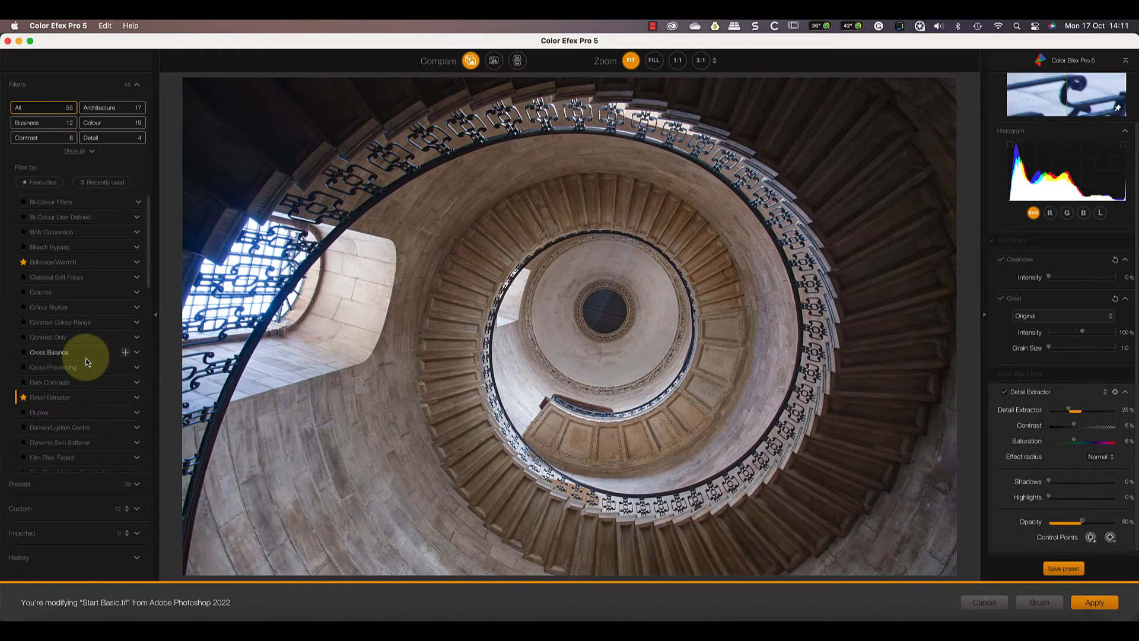
# - Add the Pro Contrast filter and set its Dynamic Contrast to 51%
pyautogui.scroll(-10, 87, 359)
pyautogui.scroll(-3, 86, 362)
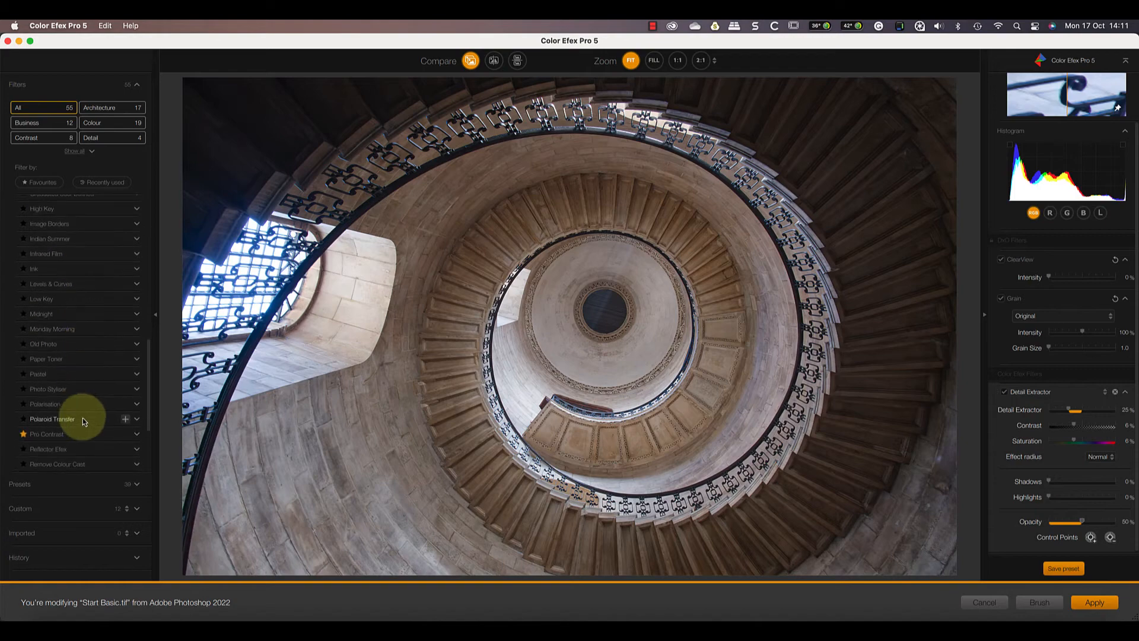
pyautogui.click(126, 434)
pyautogui.moveTo(1049, 455); pyautogui.dragTo(1083, 454)
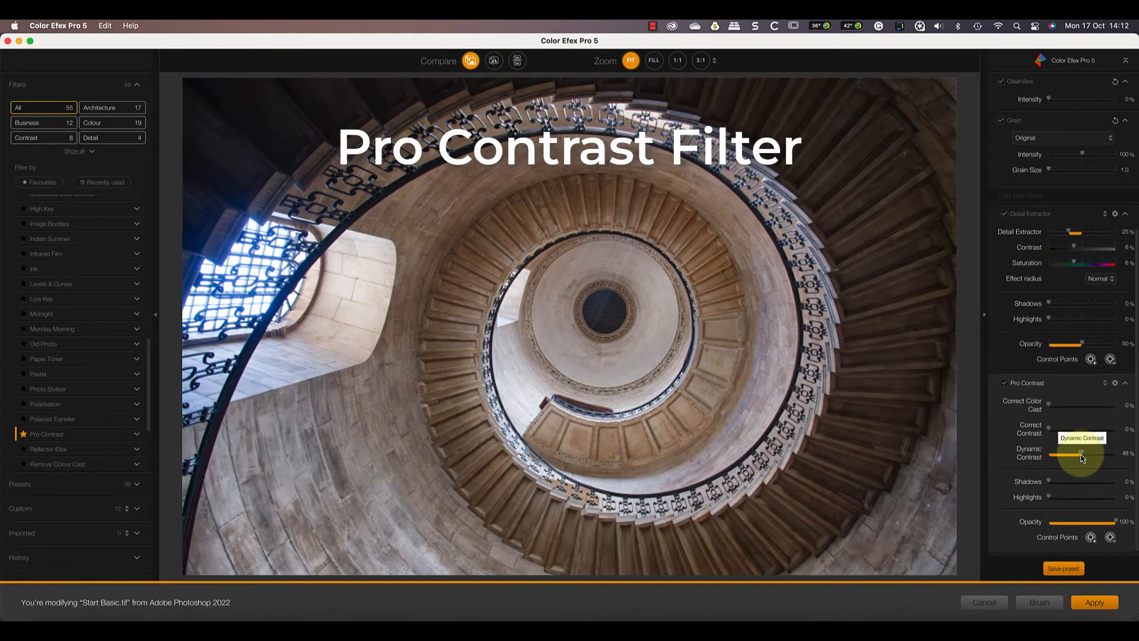
# - Compare the before and after views of the filtered image, then apply the Color Efex filters
pyautogui.click(470, 61)
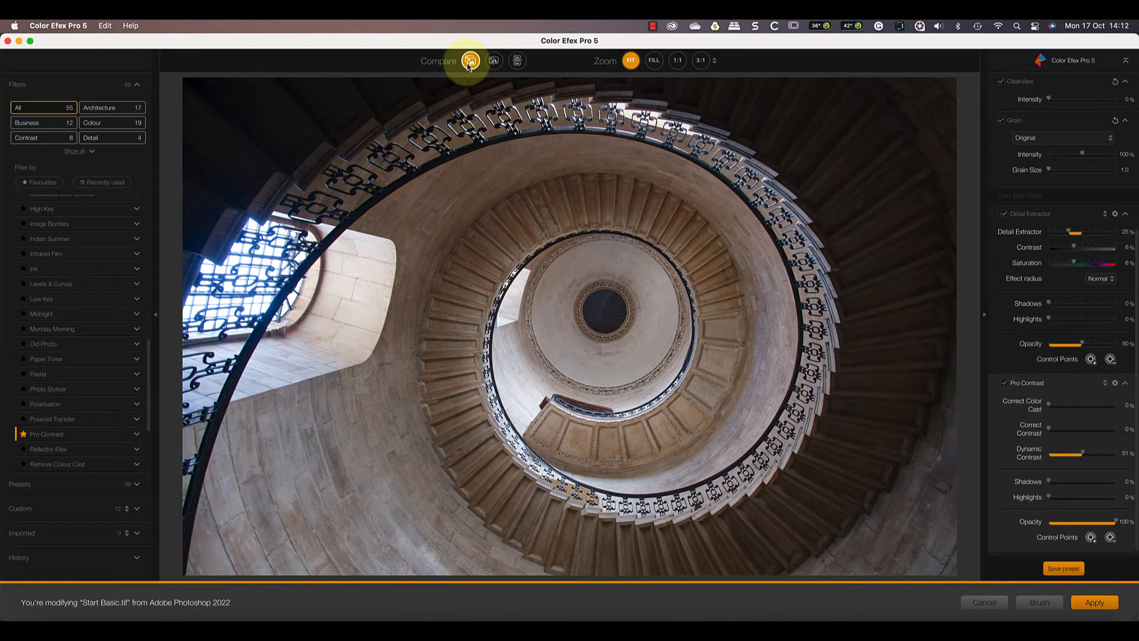
pyautogui.click(470, 61)
pyautogui.click(470, 62)
pyautogui.click(470, 62)
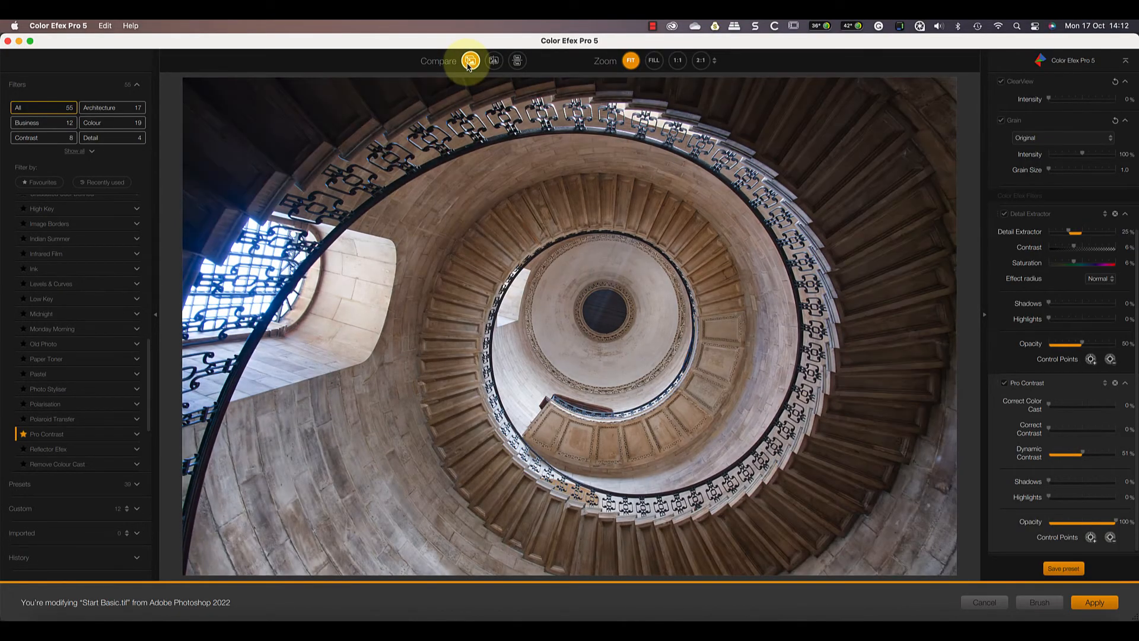
pyautogui.click(1095, 603)
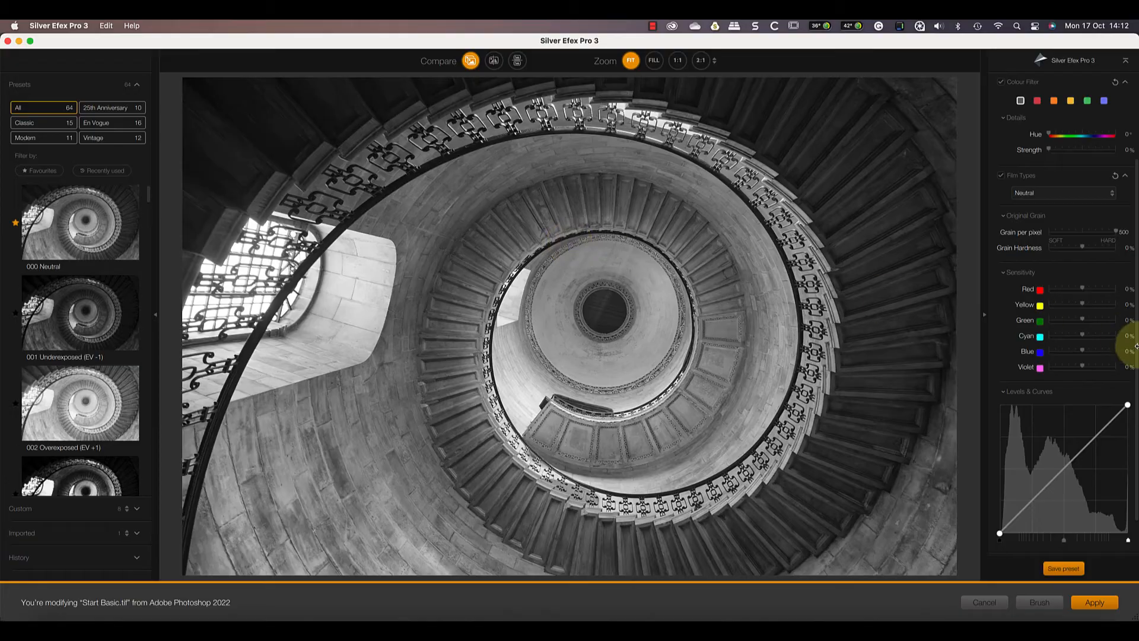
# - Apply the blue colour filter, then set Yellow film sensitivity to -100% and raise Blue sensitivity
pyautogui.scroll(2, 1098, 361)
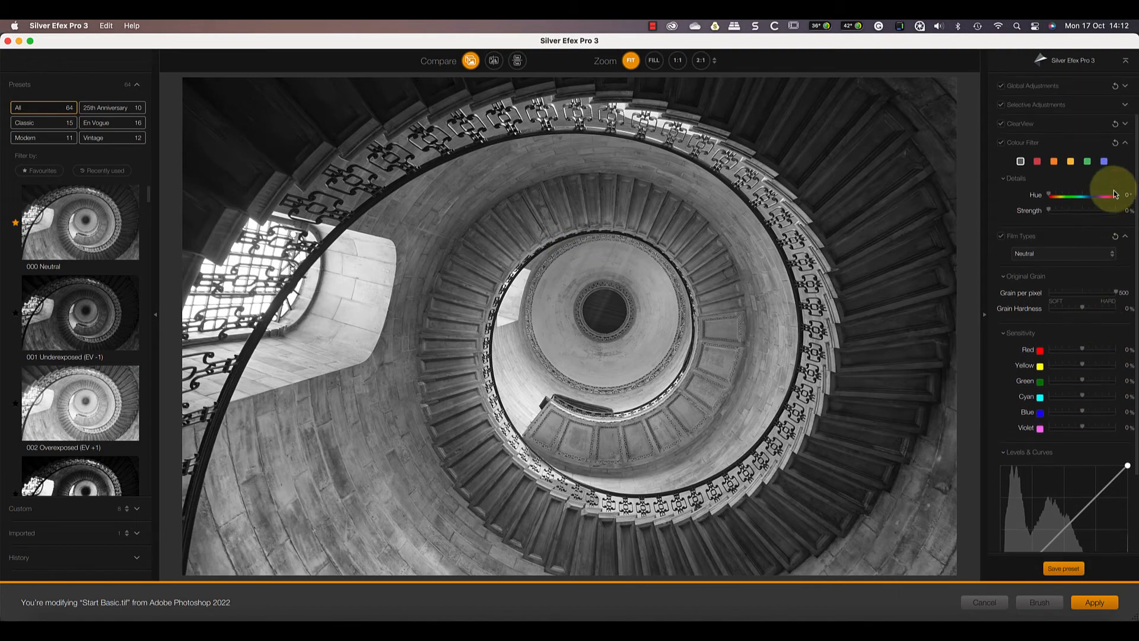
pyautogui.click(1105, 161)
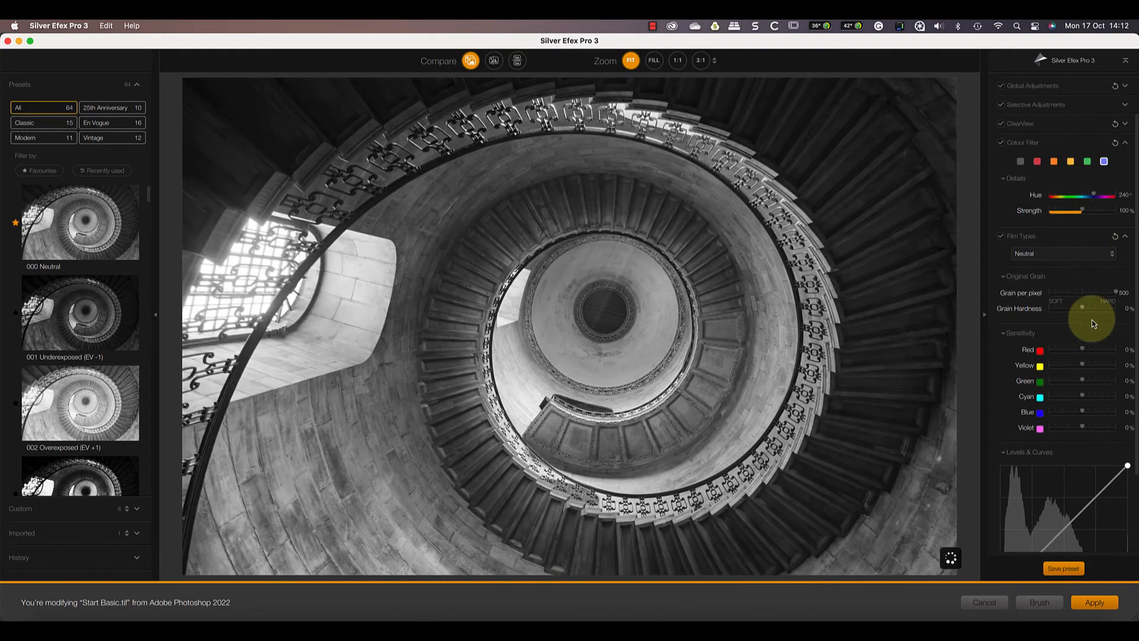
pyautogui.moveTo(1082, 364); pyautogui.dragTo(1049, 367)
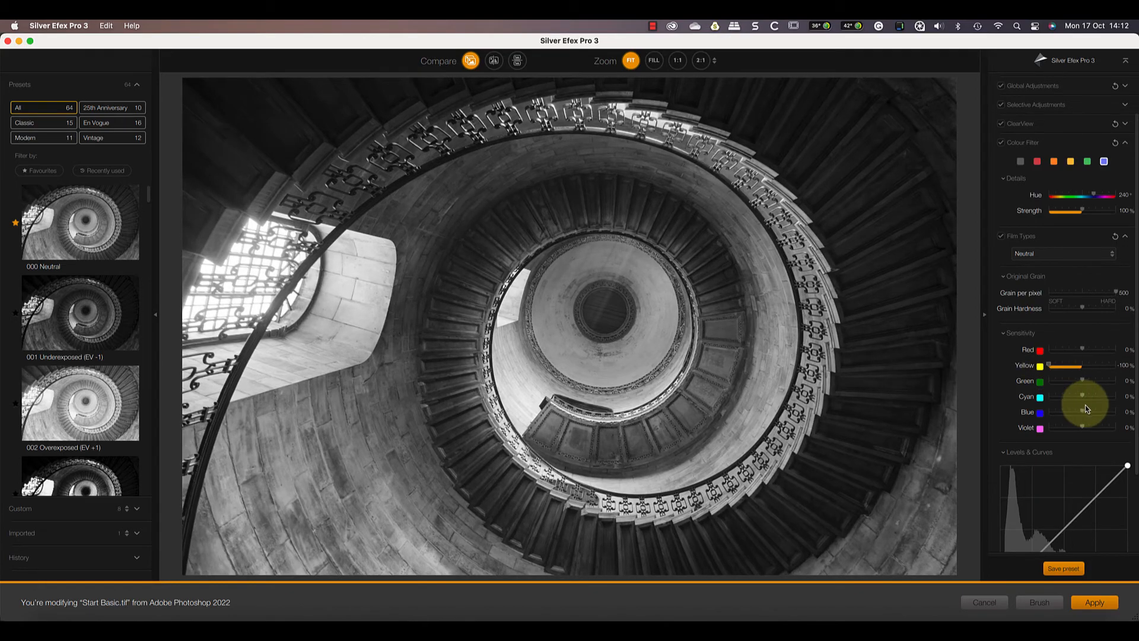
pyautogui.moveTo(1083, 412); pyautogui.dragTo(1112, 412)
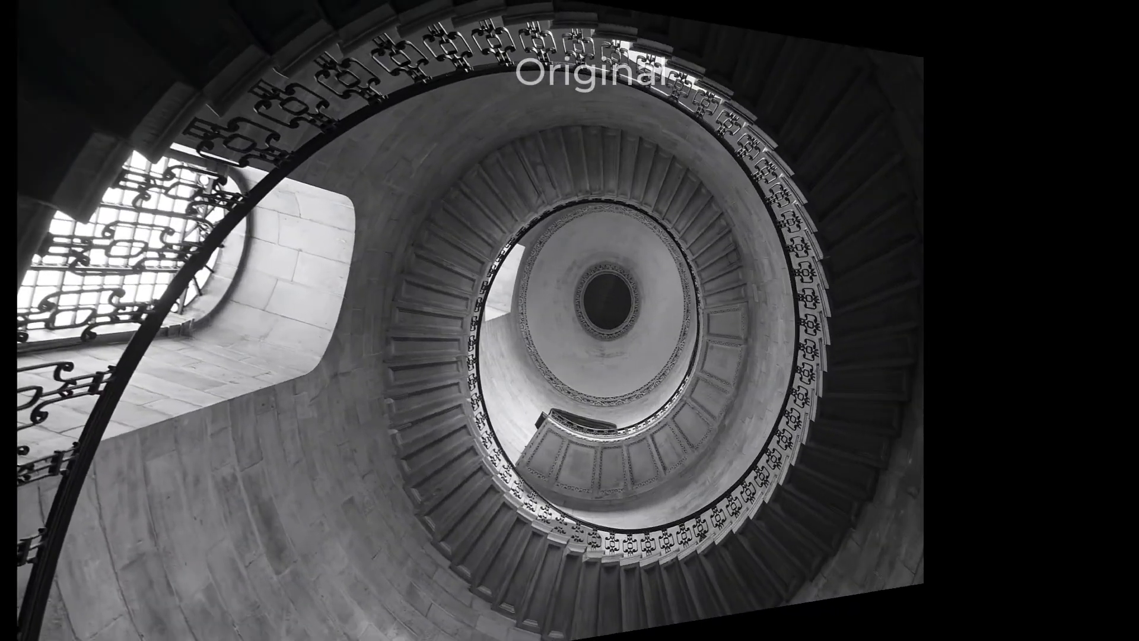